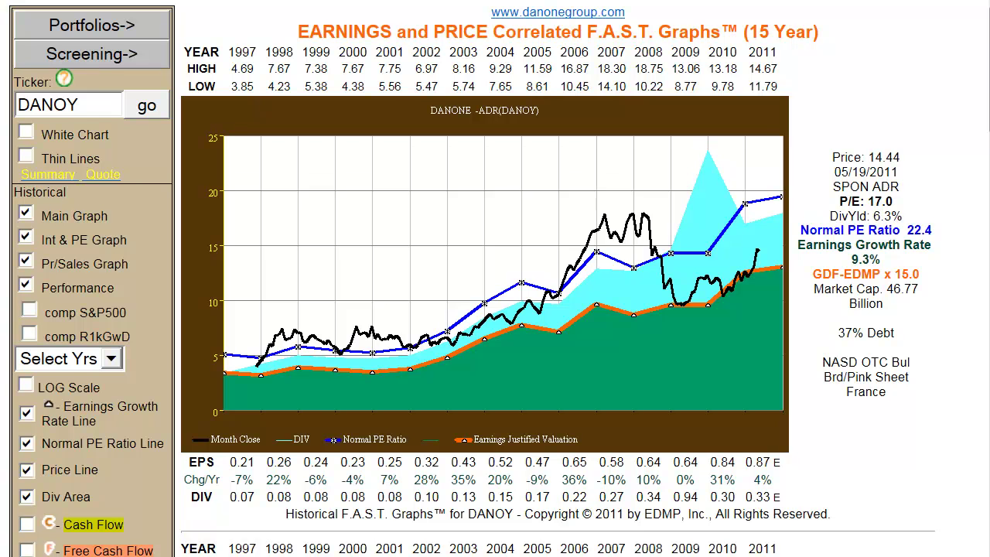
- Open the screening form and paste 'Consumer Staples DIVD.' as the portfolio name
click(94, 62)
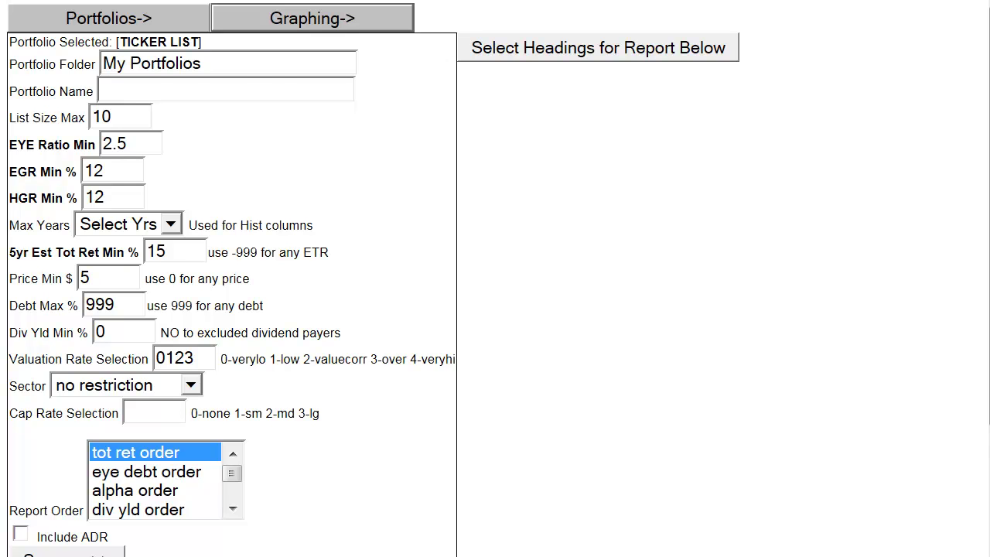
text(Consumer Staples DIVD.)
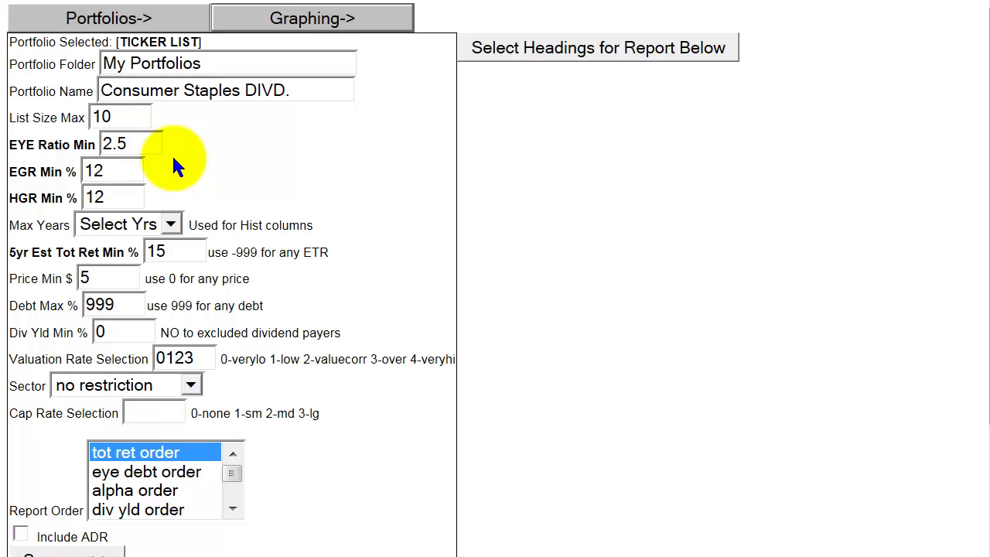
- Lower the EGR and HGR minimums from 12% to 8%
click(100, 171)
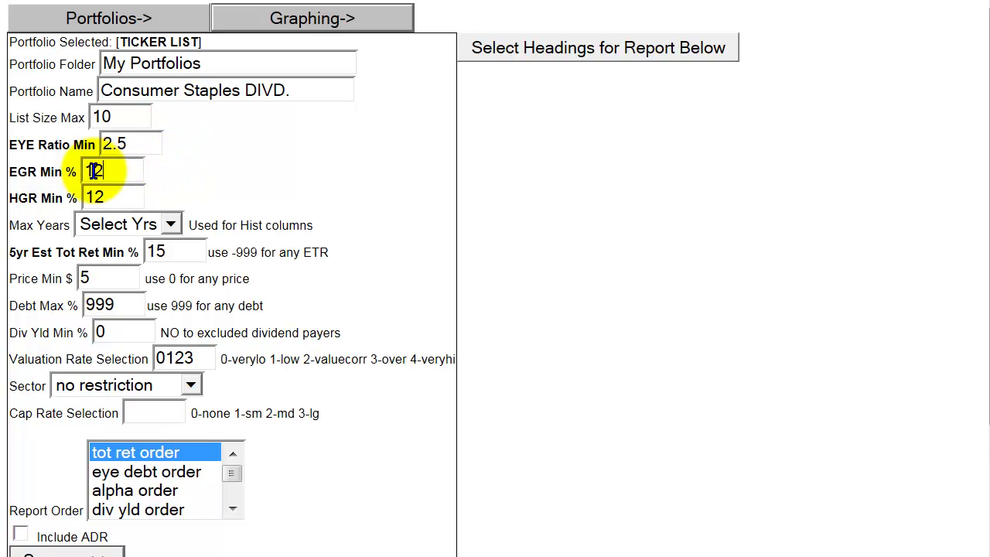
double_click(94, 170)
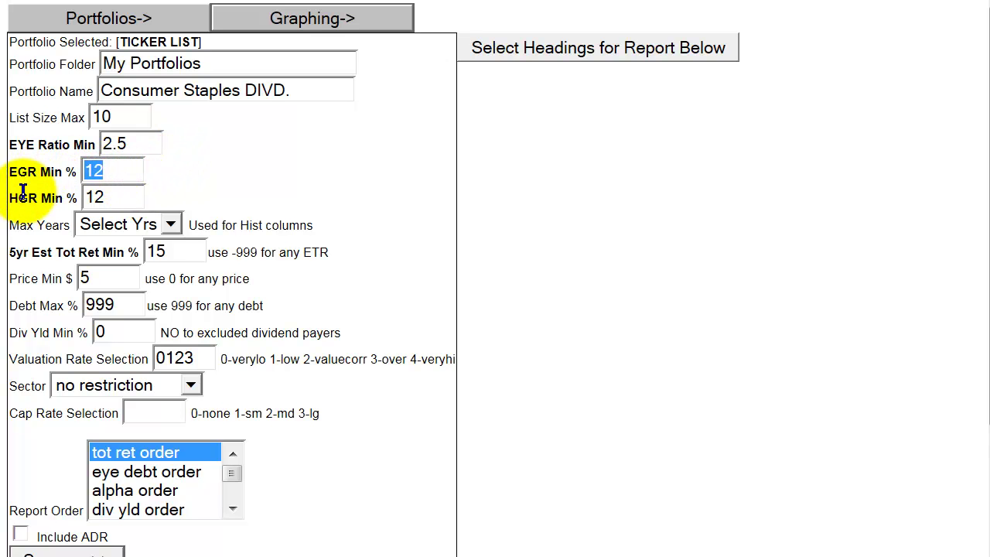
text(8)
click(108, 197)
double_click(93, 197)
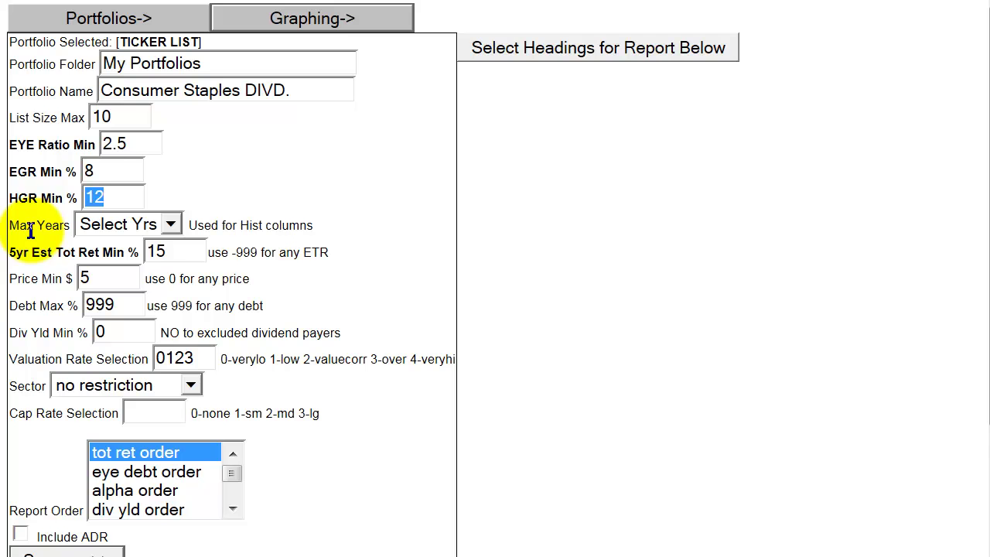
text(8)
- Set Max Years to 15, 5yr total return minimum to 10%, and dividend yield minimum to 1%
click(170, 224)
click(126, 298)
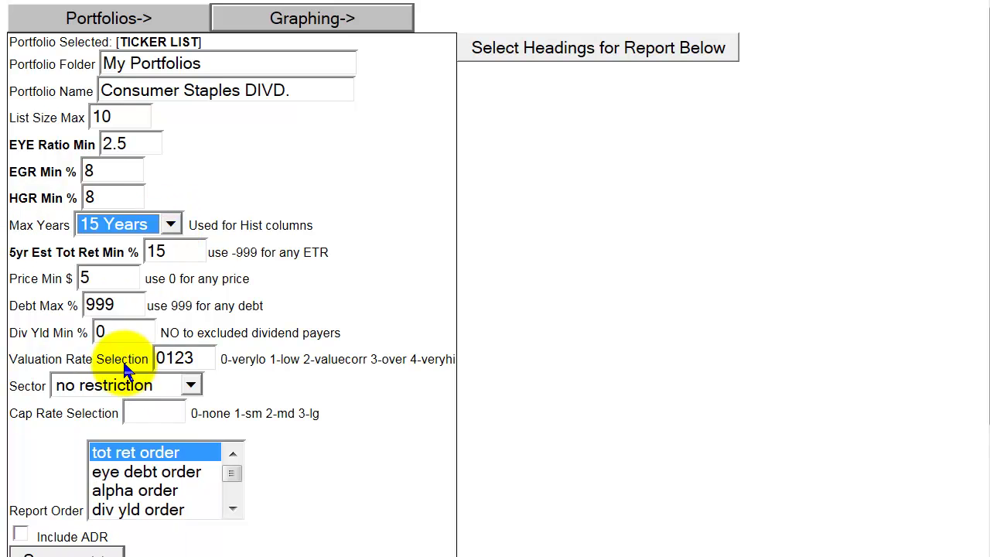
click(369, 229)
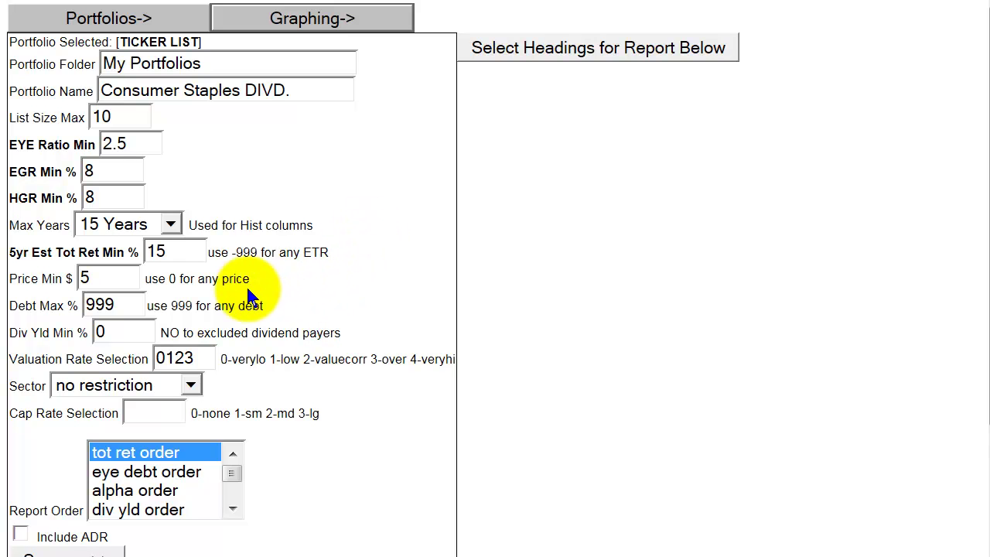
drag(167, 252, 158, 252)
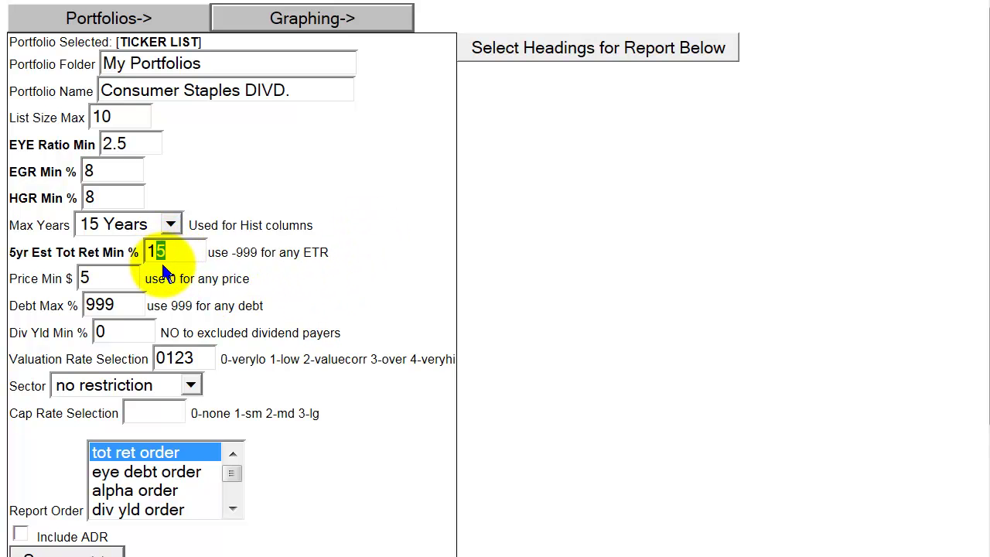
text(0)
click(106, 283)
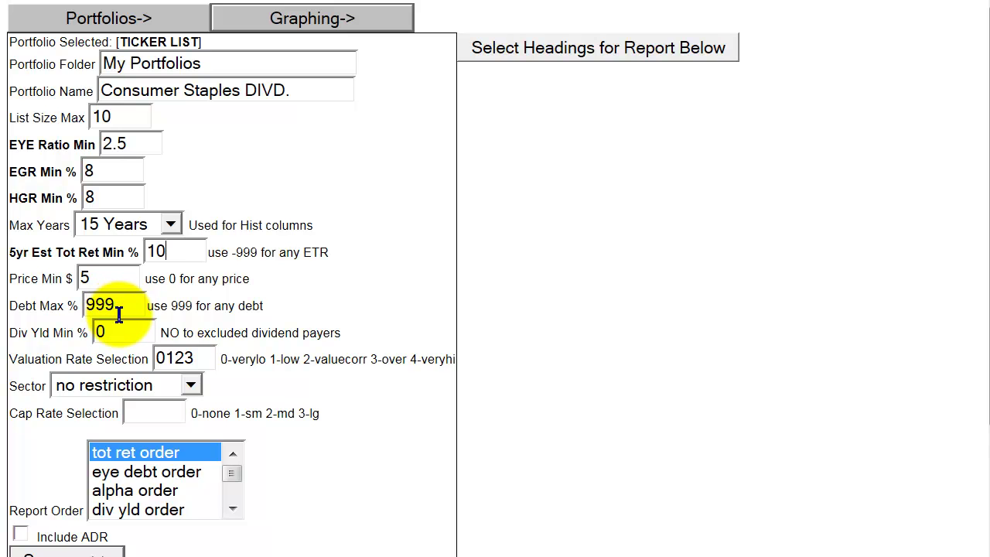
drag(121, 329, 84, 332)
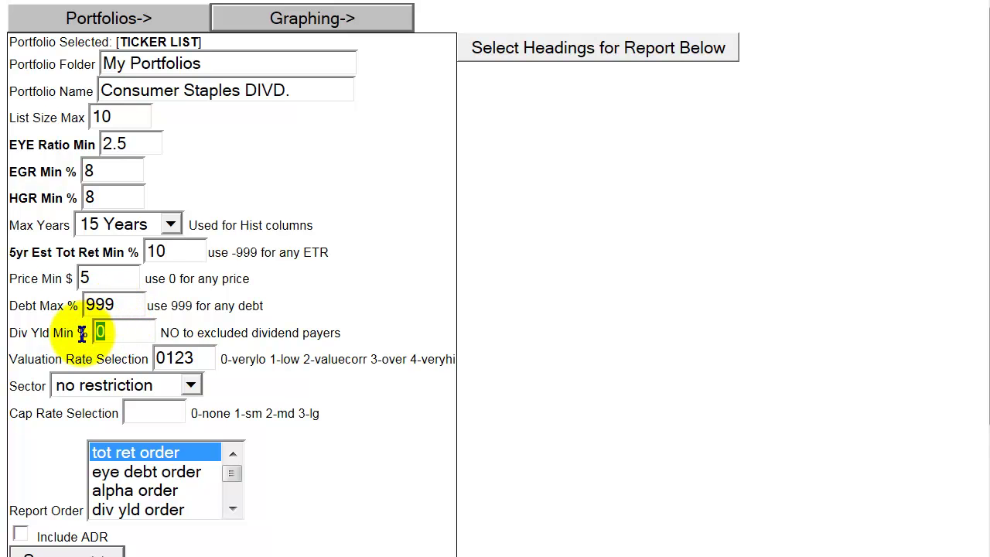
text(1)
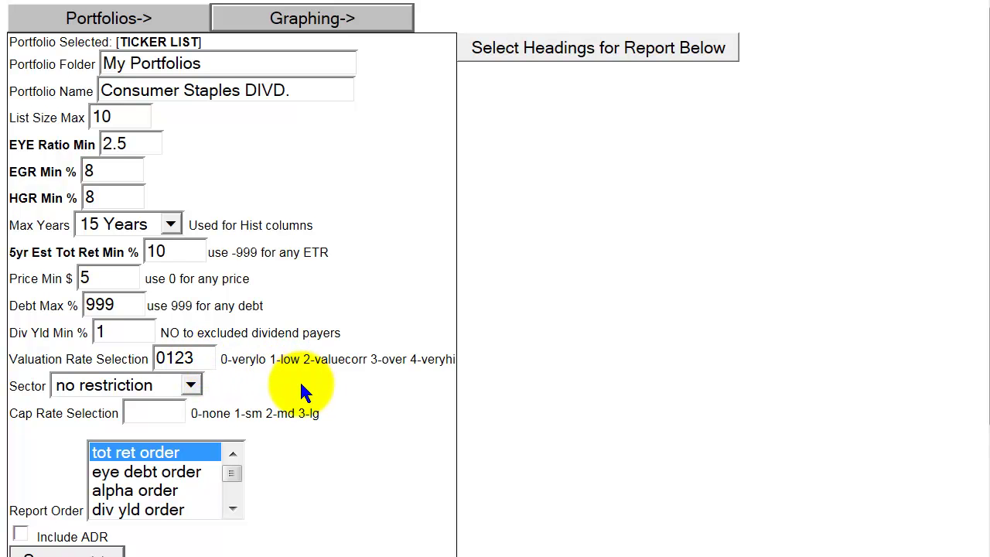
- Limit the sector to 30 Cnsmr Stpls, order the report by div yld, and tick Include ADR
click(191, 388)
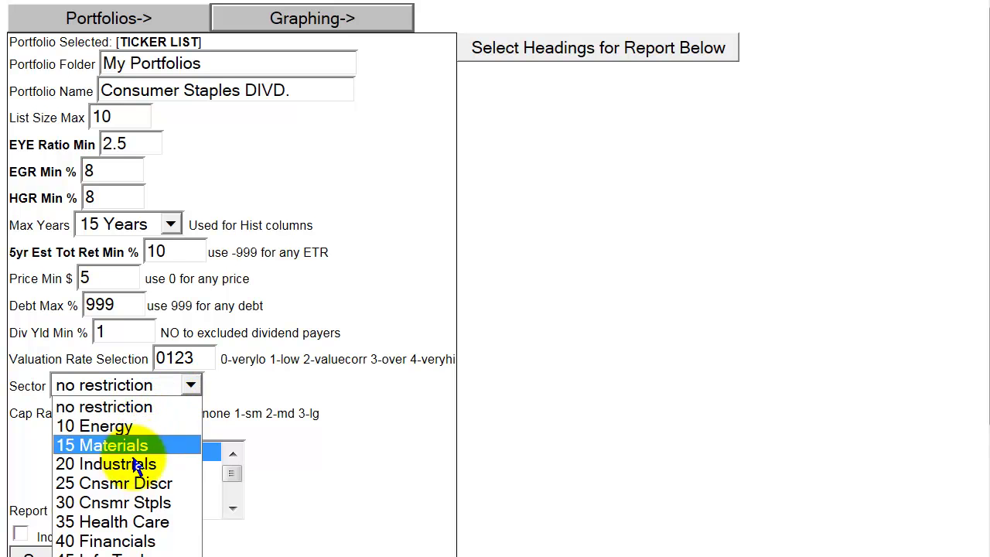
click(120, 504)
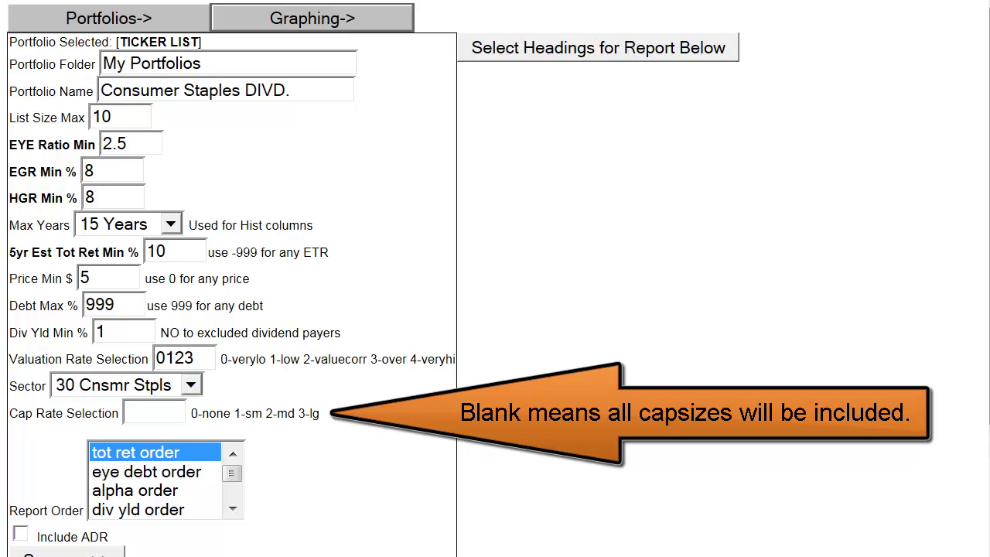
click(142, 511)
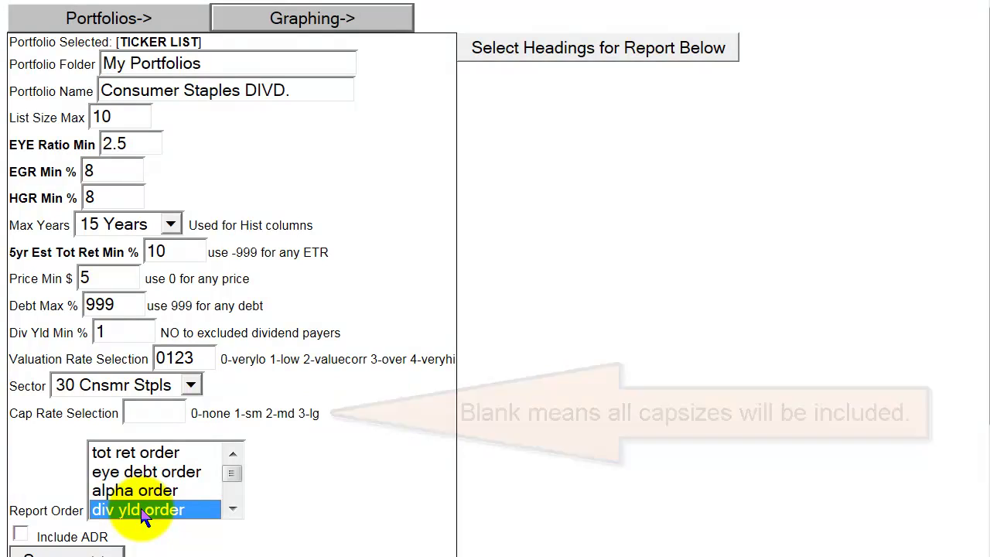
click(18, 533)
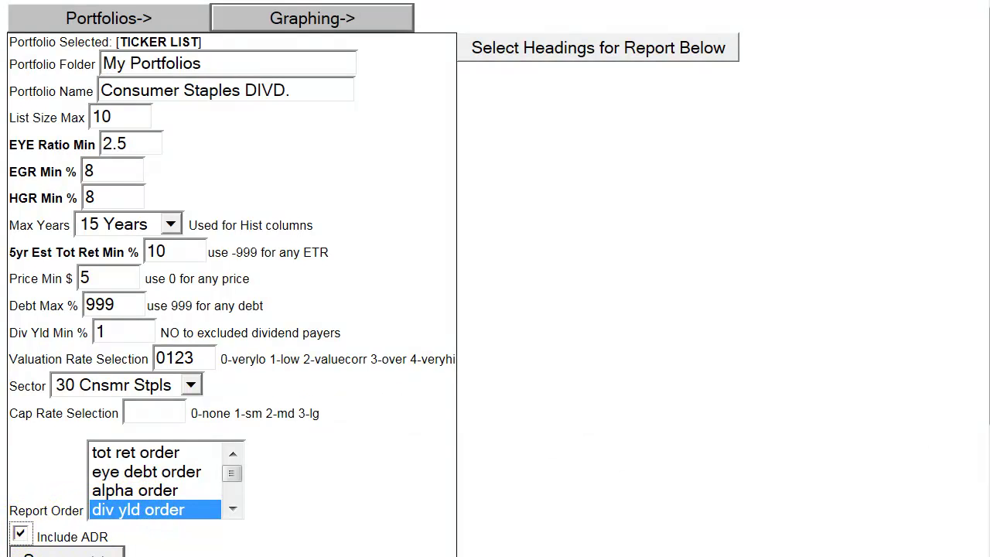
scroll(495, 279, down, 1)
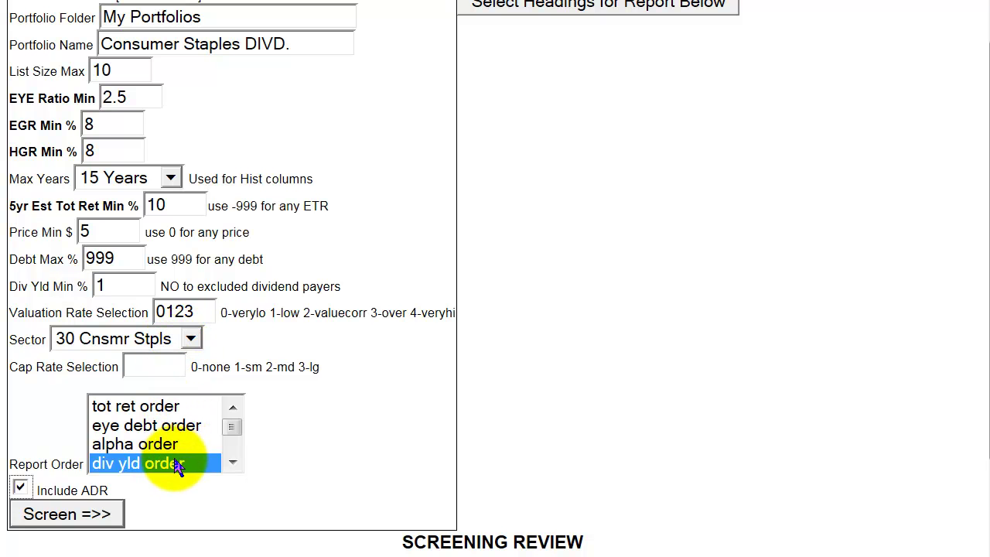
- Run the screen and scroll to the Dividend Yield table, ranked from 4.5% down to 1.0%
click(82, 516)
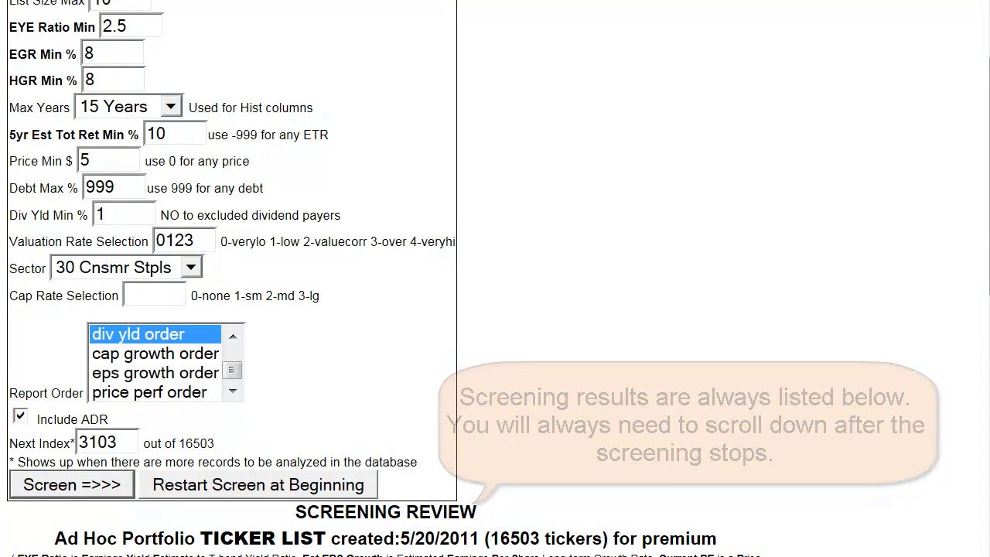
scroll(494, 279, down, 3)
scroll(385, 309, down, 4)
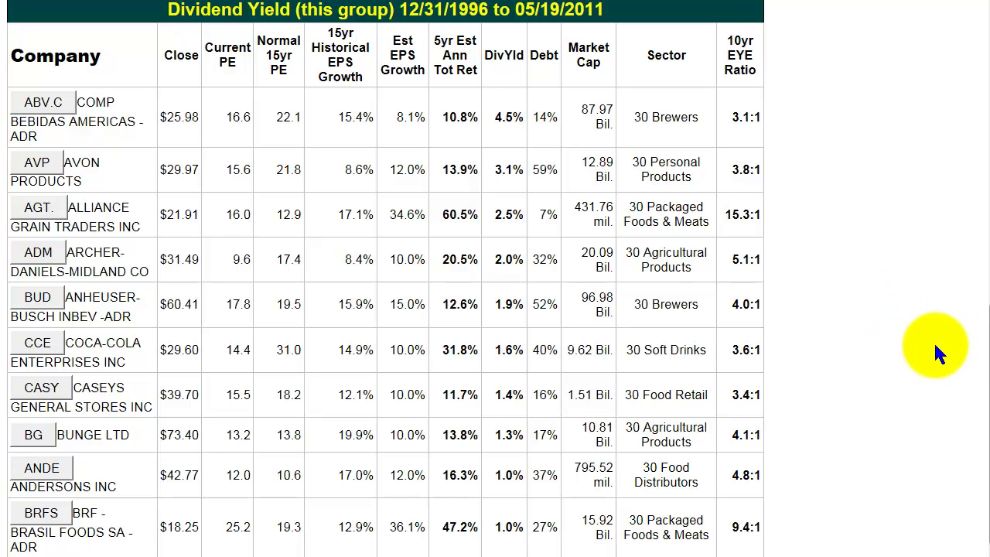
drag(986, 442, 985, 224)
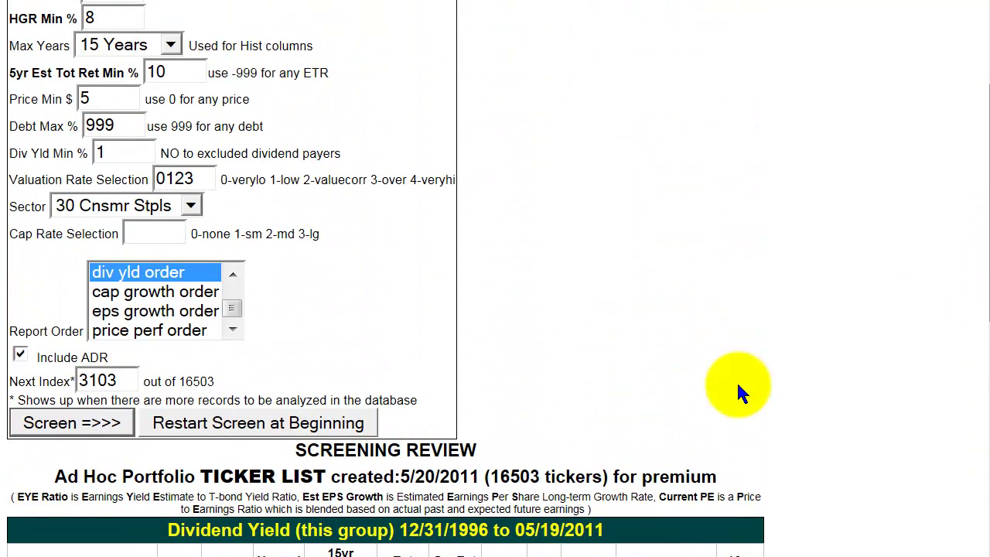
click(66, 427)
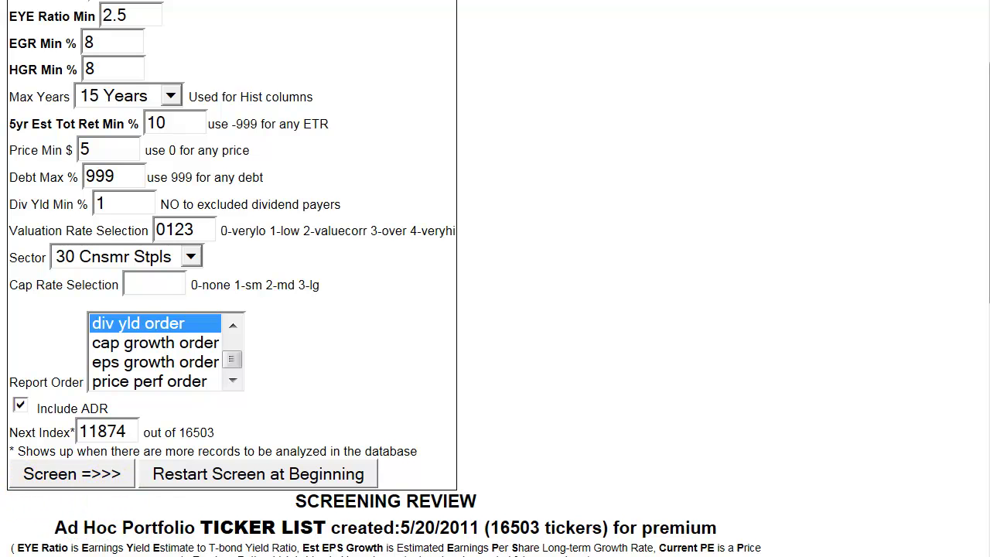
scroll(385, 278, down, 6)
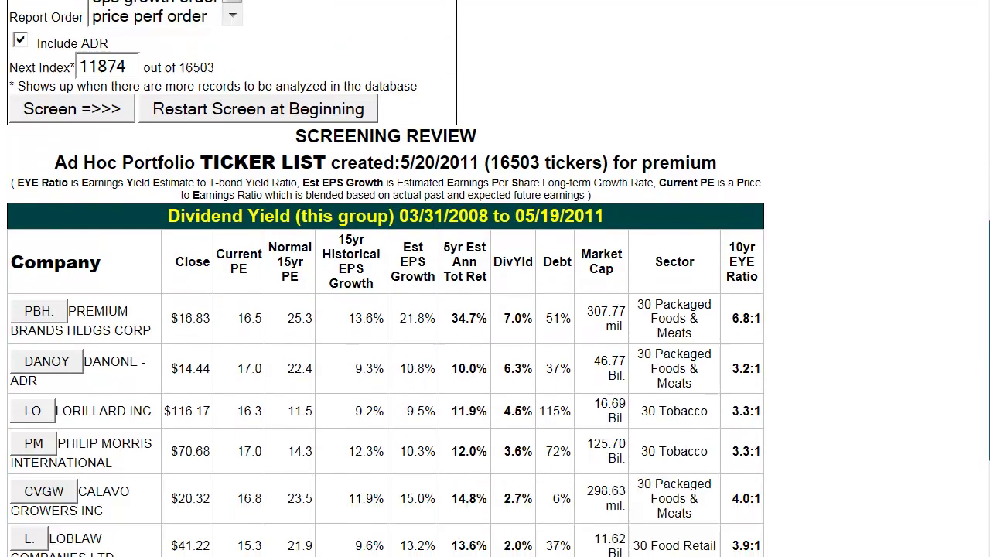
scroll(385, 278, down, 1)
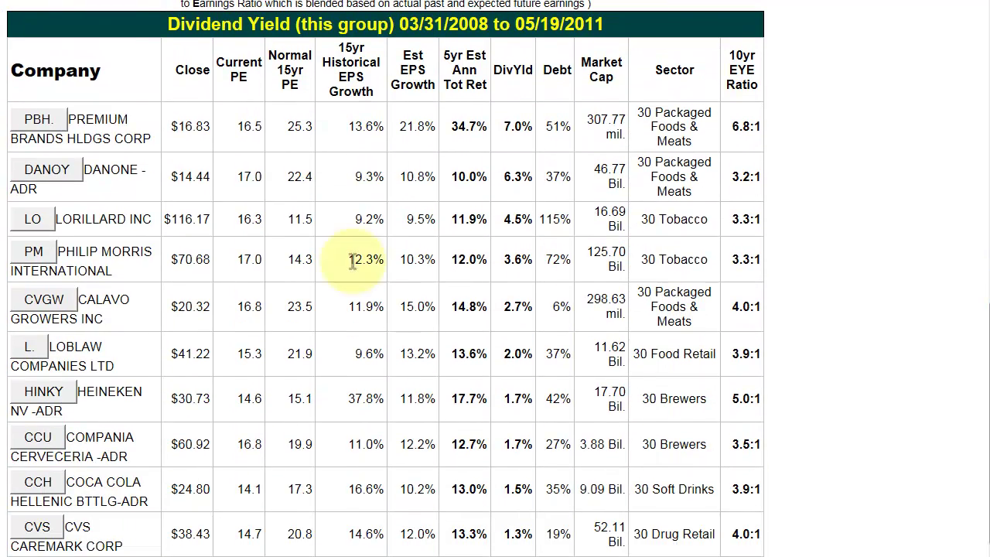
scroll(412, 317, up, 3)
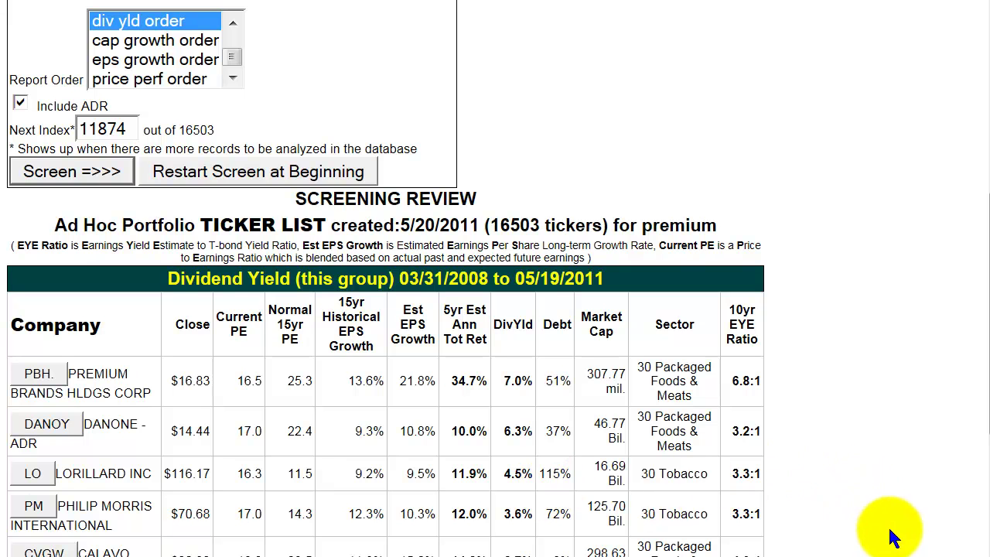
scroll(117, 332, down, 1)
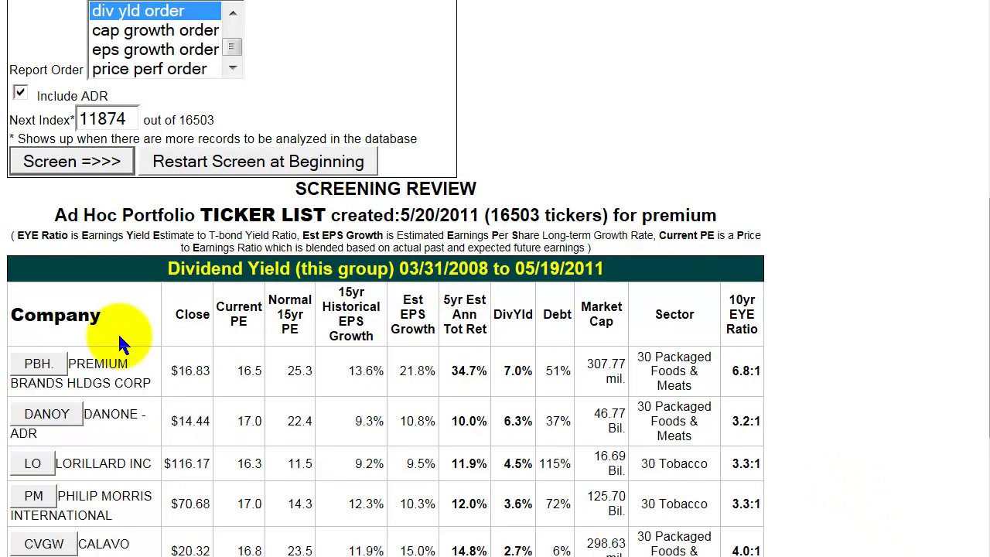
- Run the next screening batch and review the results led by Companhia de Bebidas ADR and Avon
click(53, 172)
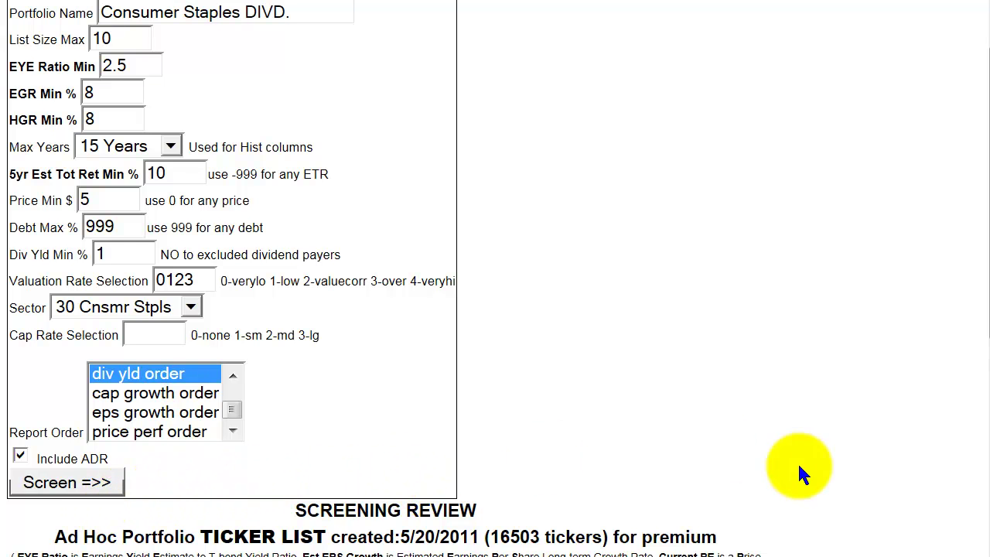
scroll(982, 313, down, 5)
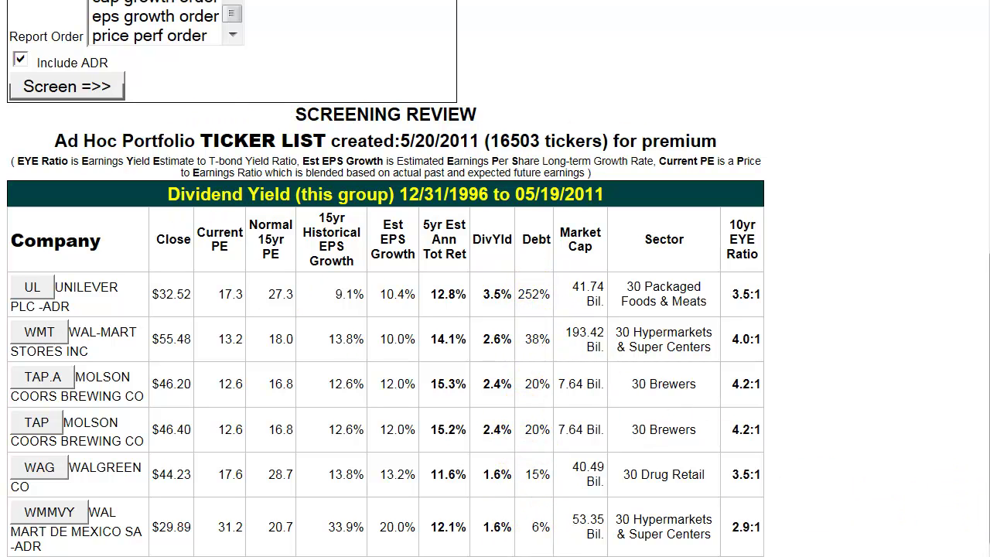
scroll(386, 309, up, 1)
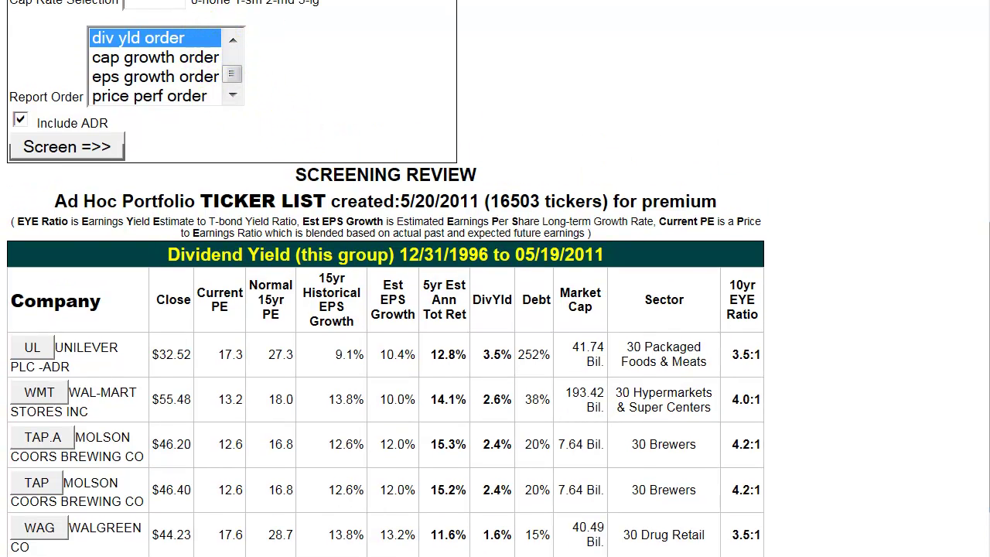
scroll(387, 309, down, 1)
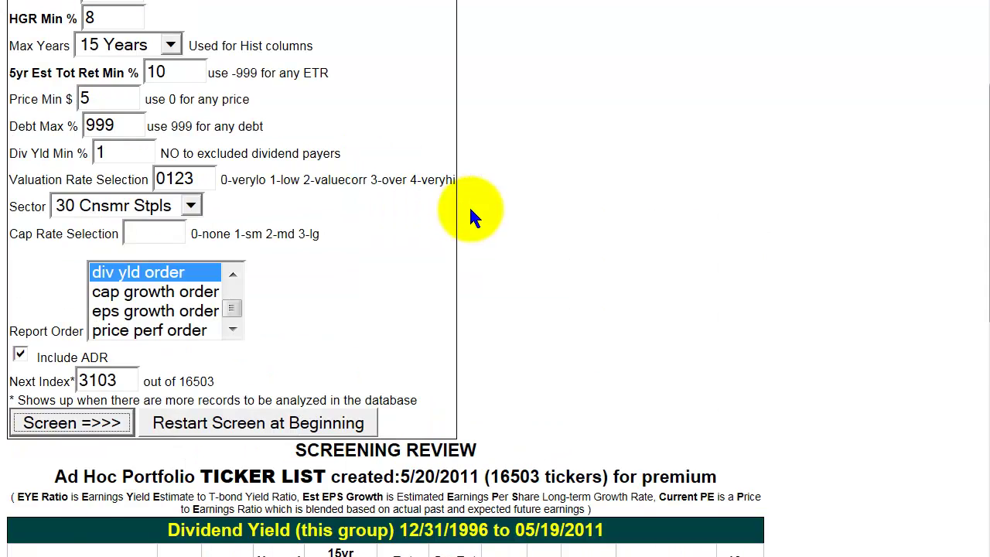
scroll(536, 220, down, 6)
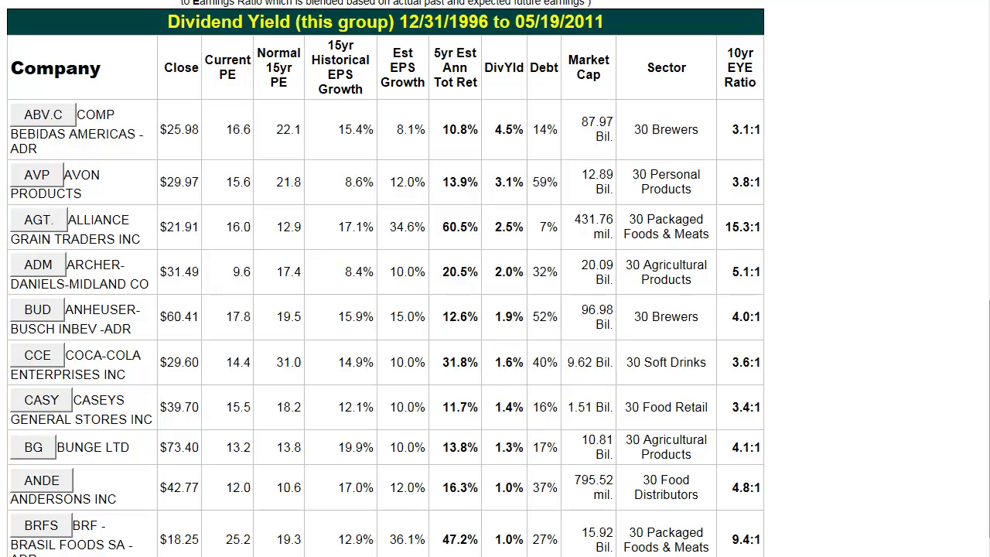
scroll(386, 278, up, 1)
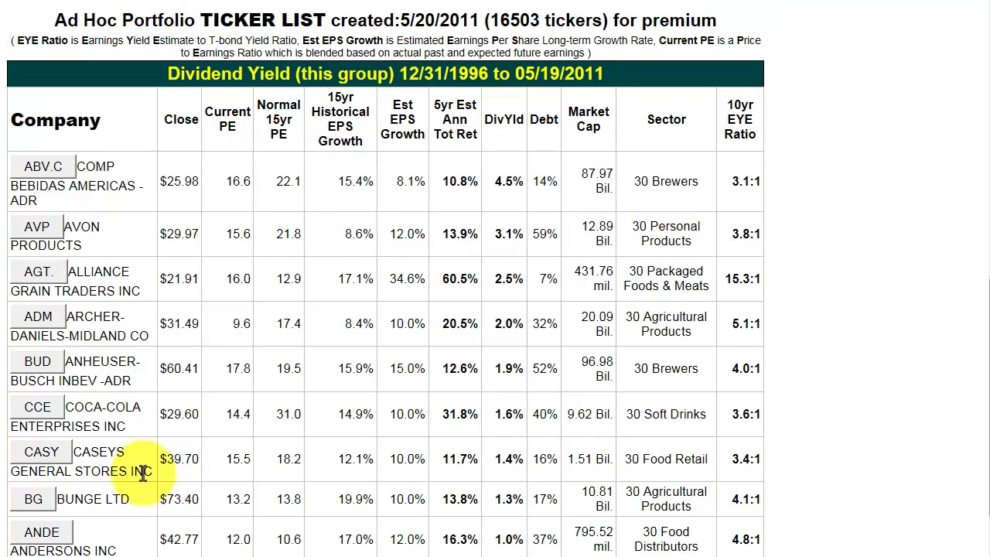
- Open the ABV.C graph and tick the Show Port Upd checkbox
click(36, 175)
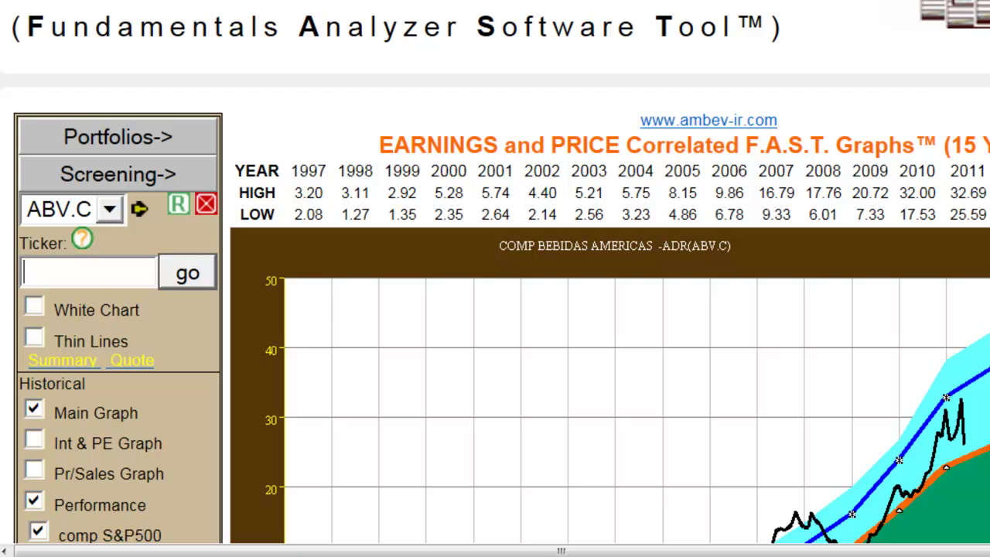
scroll(495, 309, down, 5)
scroll(495, 278, down, 6)
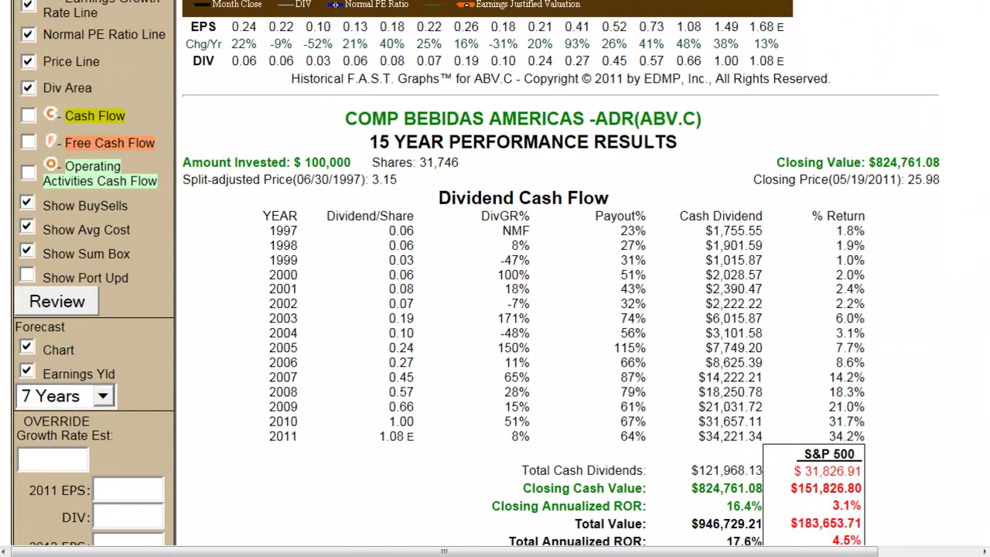
click(27, 276)
scroll(495, 278, up, 10)
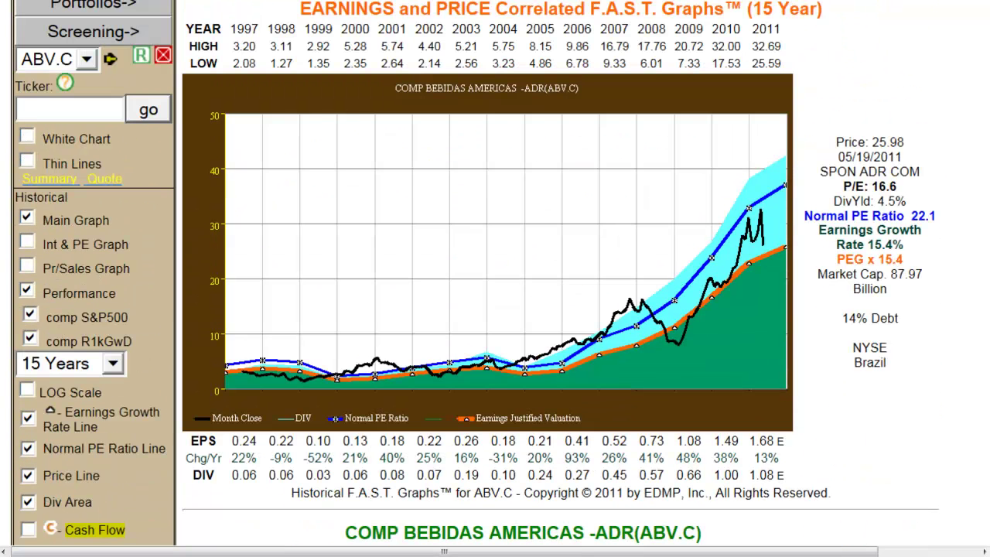
scroll(494, 279, down, 4)
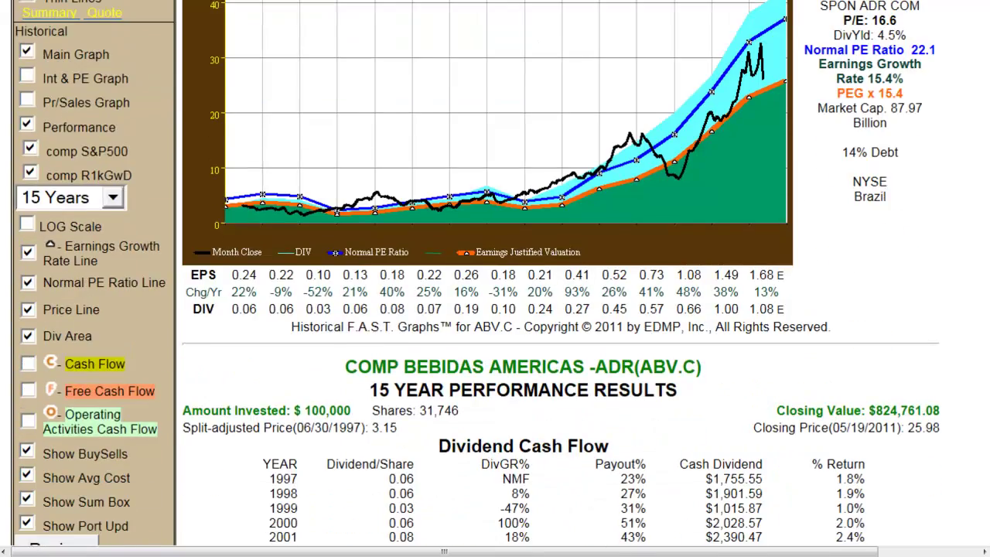
scroll(494, 278, down, 10)
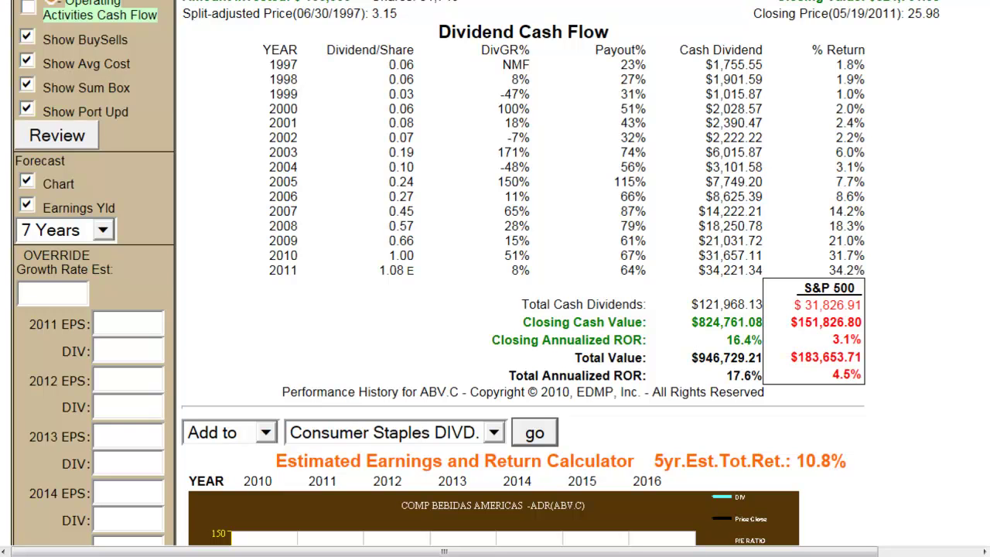
- Add ABV.C to the Consumer Staples DIVD. portfolio using Add to and go
click(535, 432)
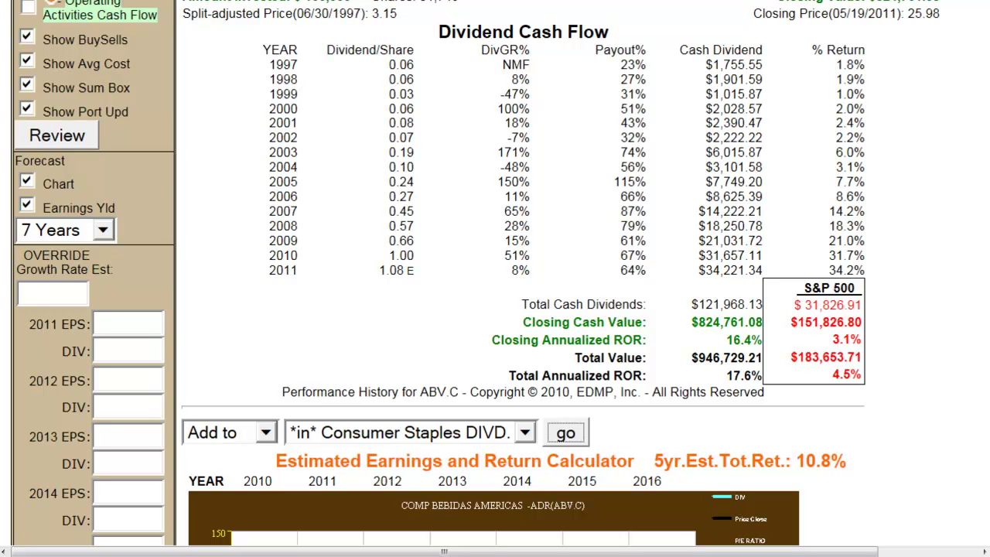
key(space)
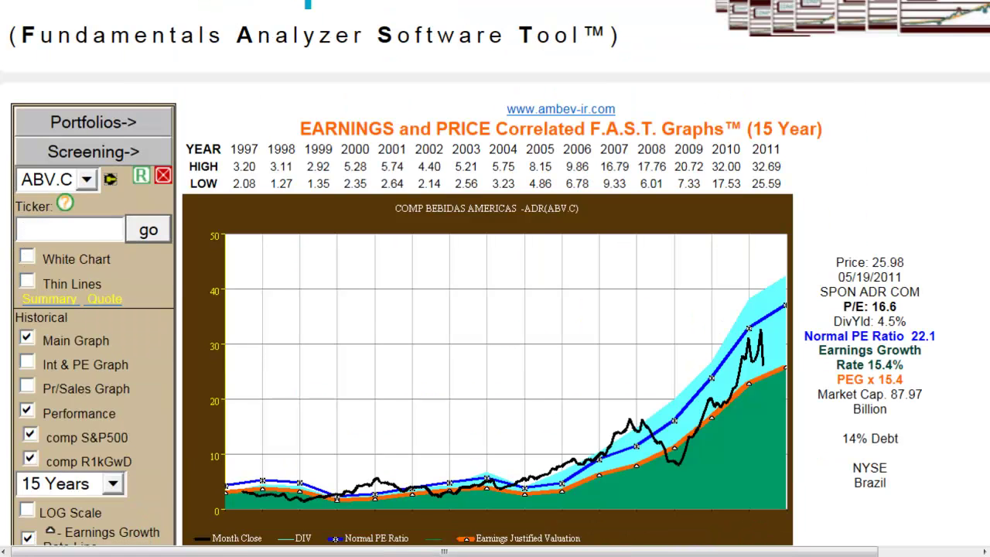
- Add Avon Products (AVP) to the Consumer Staples DIVD. portfolio from its graph page
scroll(495, 278, down, 10)
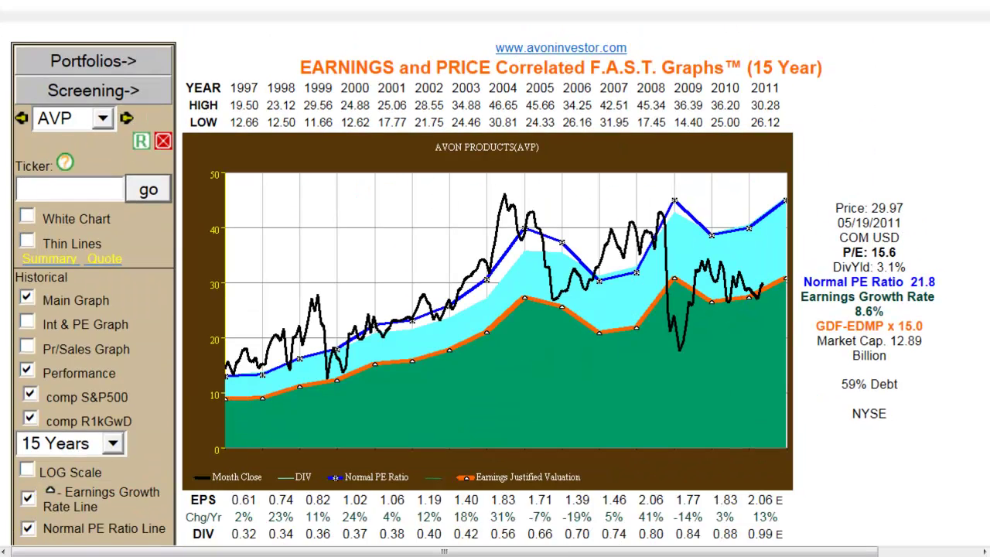
scroll(494, 278, down, 5)
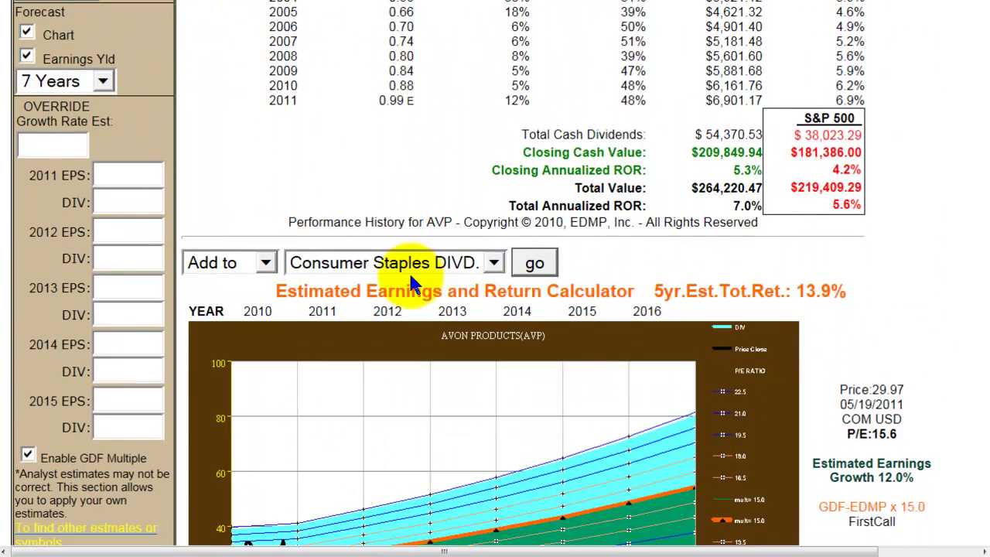
click(531, 264)
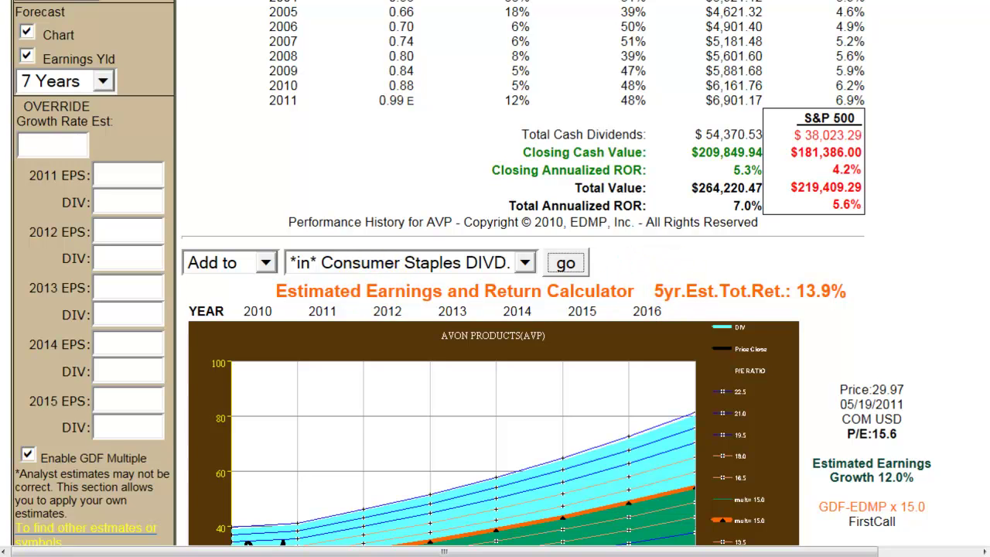
scroll(495, 278, up, 10)
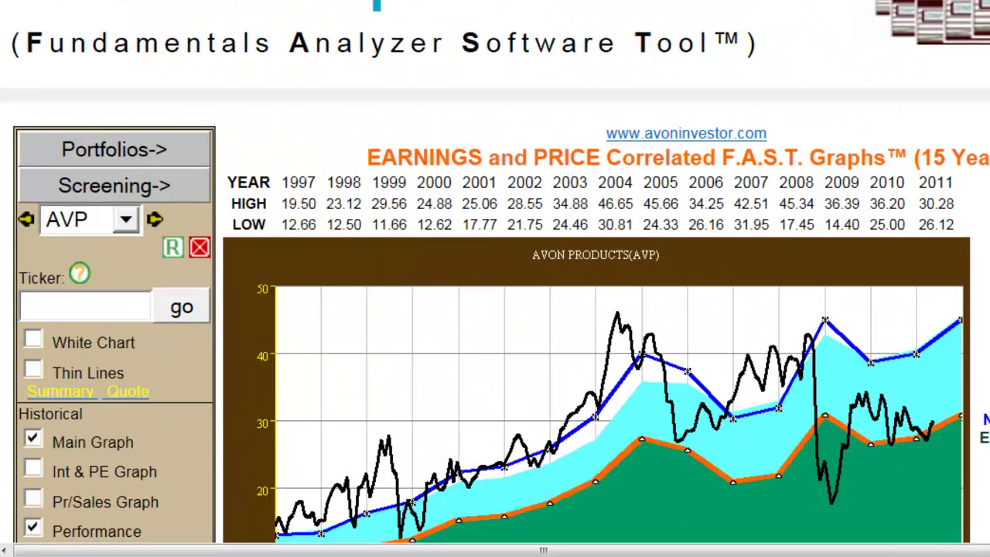
- Load Alliance Grain Traders (AGT.) and delete it from the Consumer Staples DIVD. portfolio
click(155, 222)
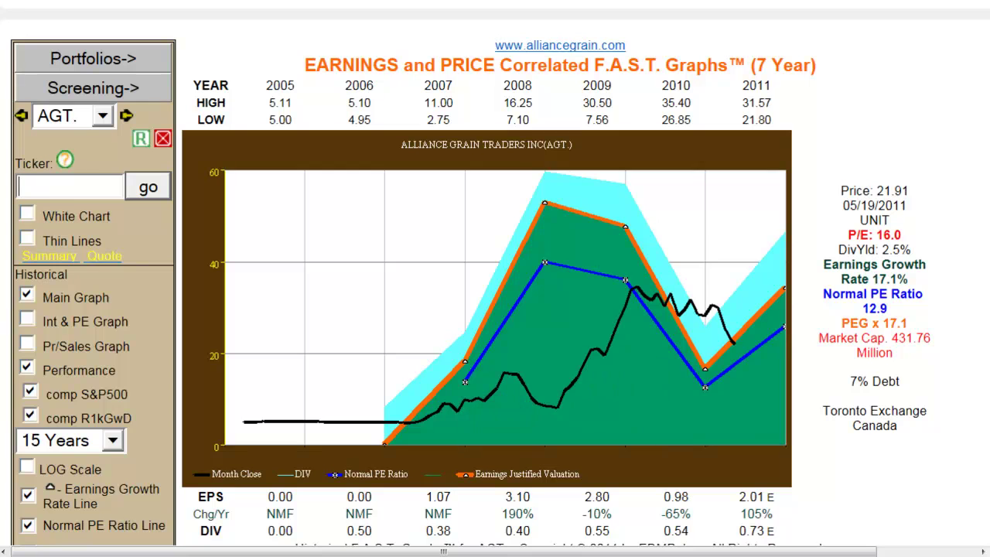
scroll(494, 309, down, 10)
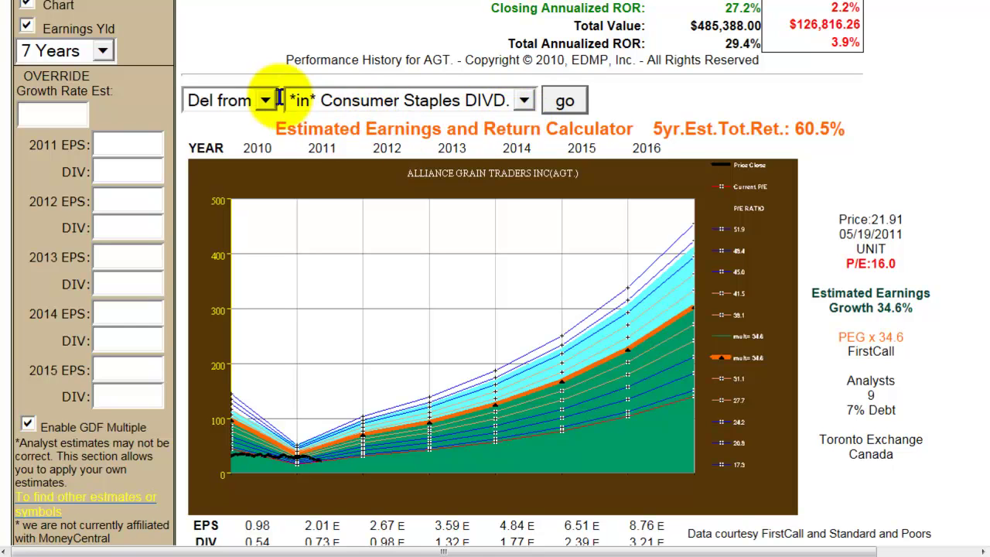
click(567, 106)
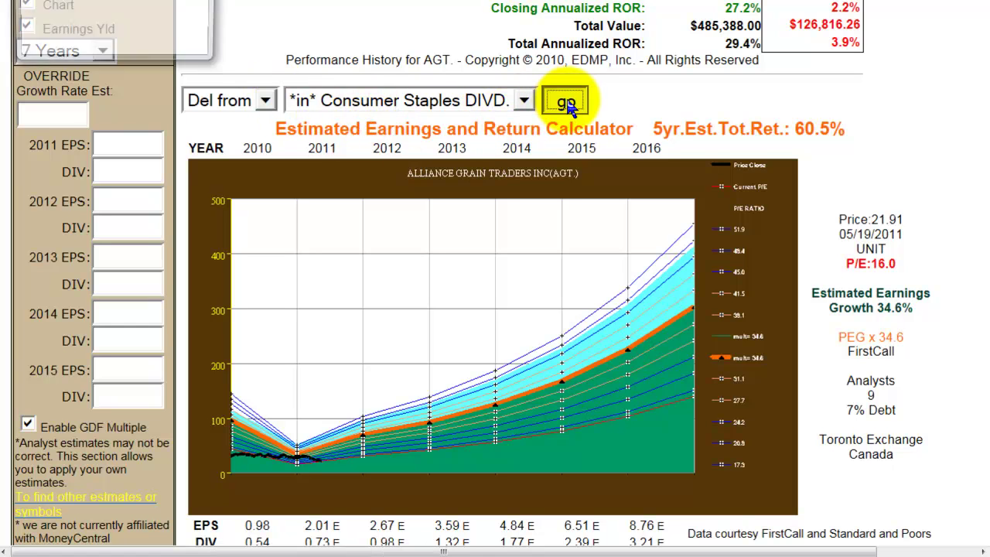